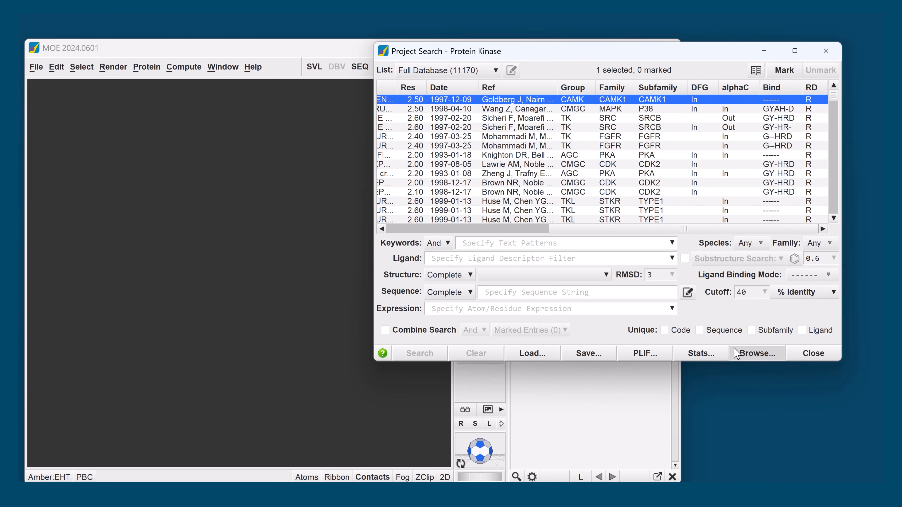
Browse the full kinase database entries, adding Weight and TPSA to the displayed fields, and close the browser
{"action": "left_click", "coordinate": [761, 353]}
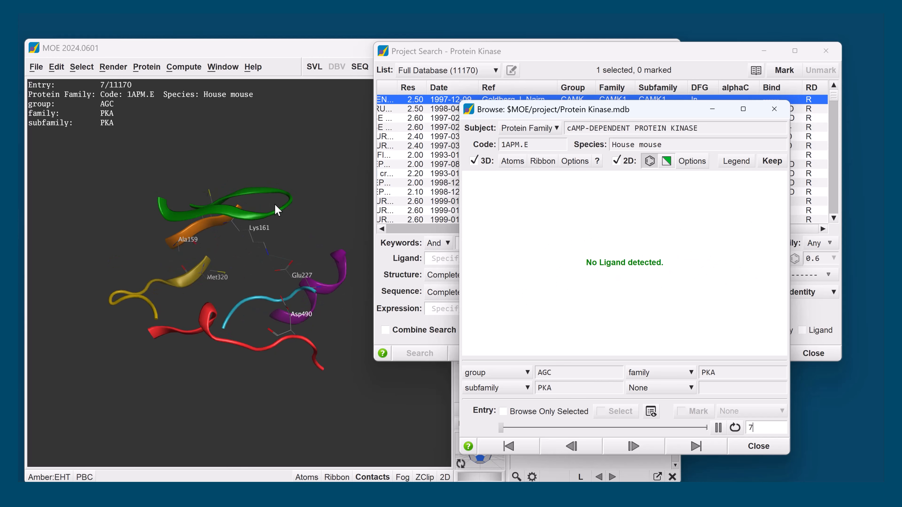
{"action": "left_click", "coordinate": [740, 162]}
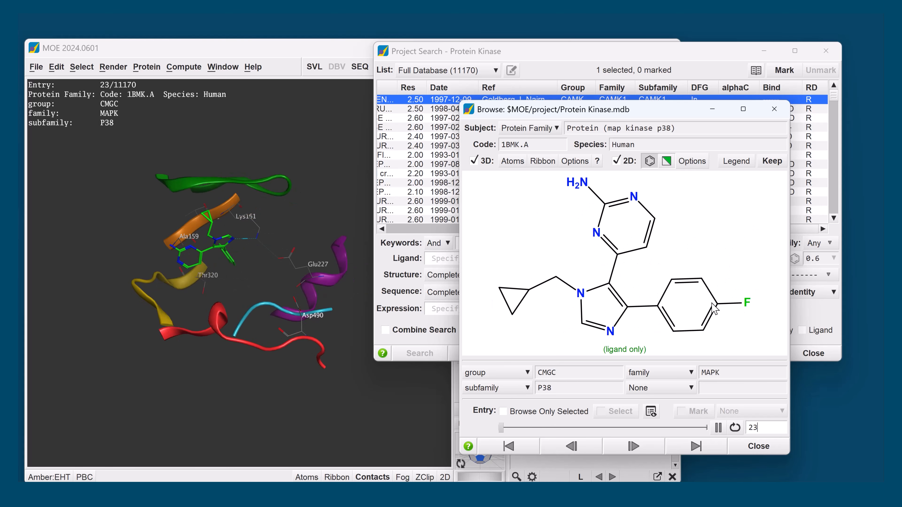
{"action": "left_click", "coordinate": [672, 389]}
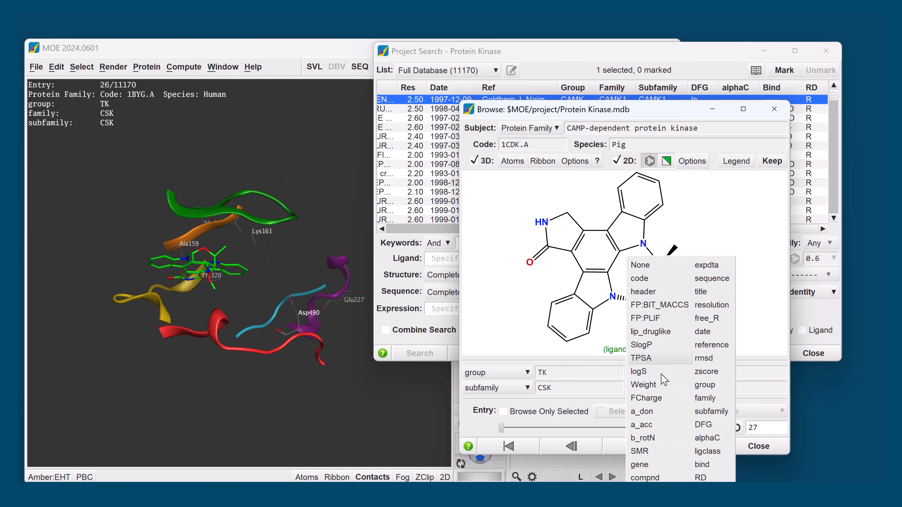
{"action": "left_click", "coordinate": [660, 385]}
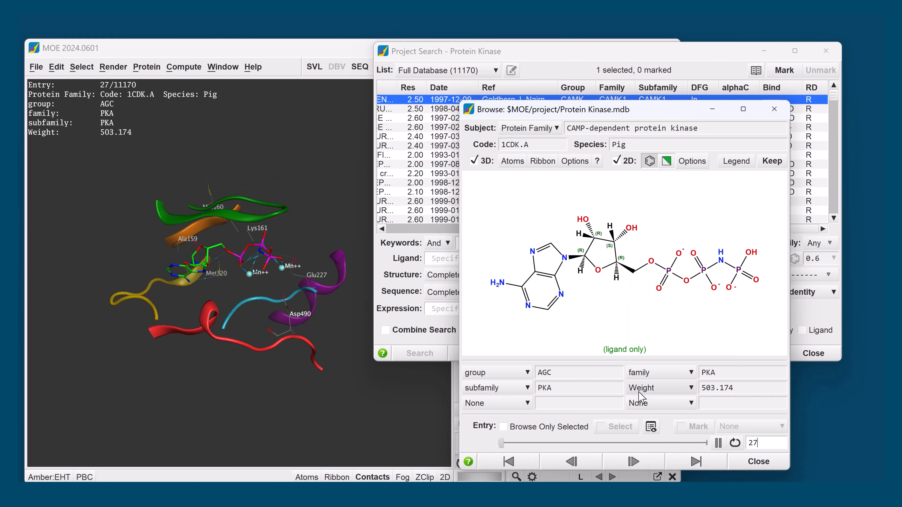
{"action": "left_click", "coordinate": [517, 405]}
{"action": "left_click", "coordinate": [510, 359]}
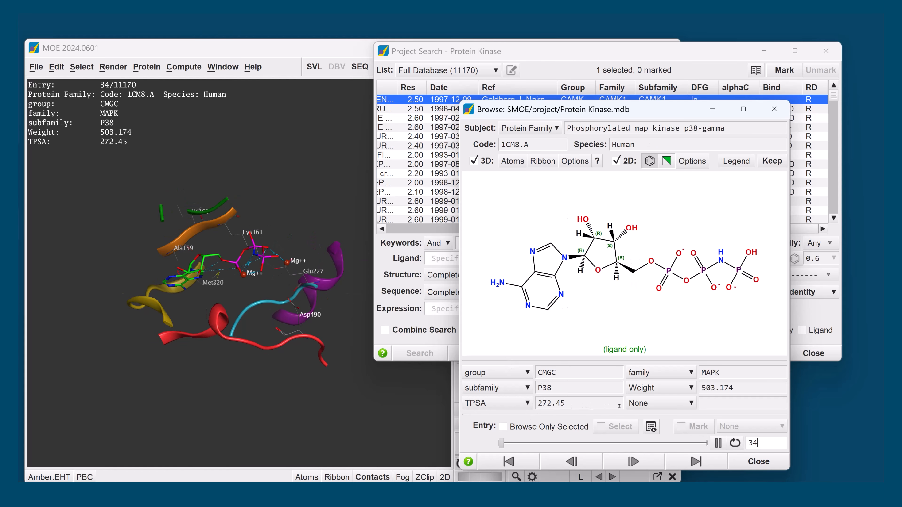
{"action": "left_click", "coordinate": [758, 461]}
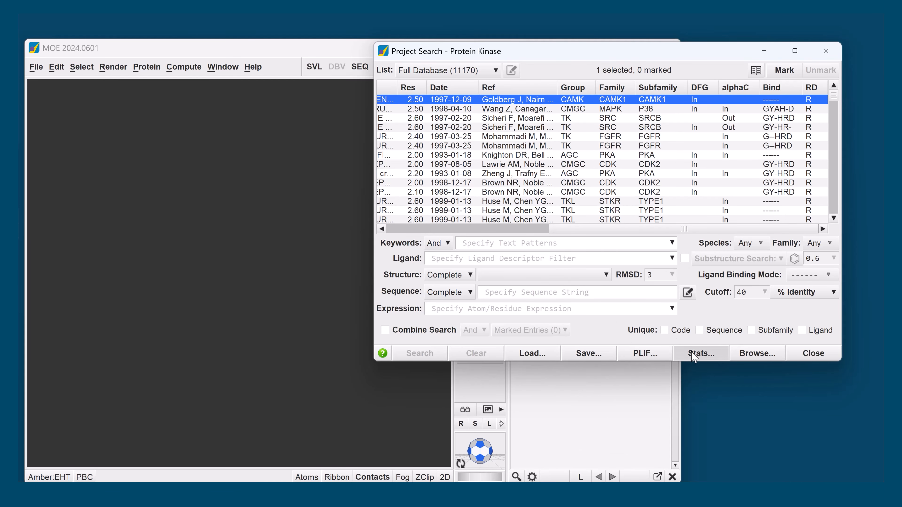
View the species distribution statistics for the full kinase database, check the available chart categories, and close the chart
{"action": "left_click", "coordinate": [700, 354]}
{"action": "left_click", "coordinate": [430, 76]}
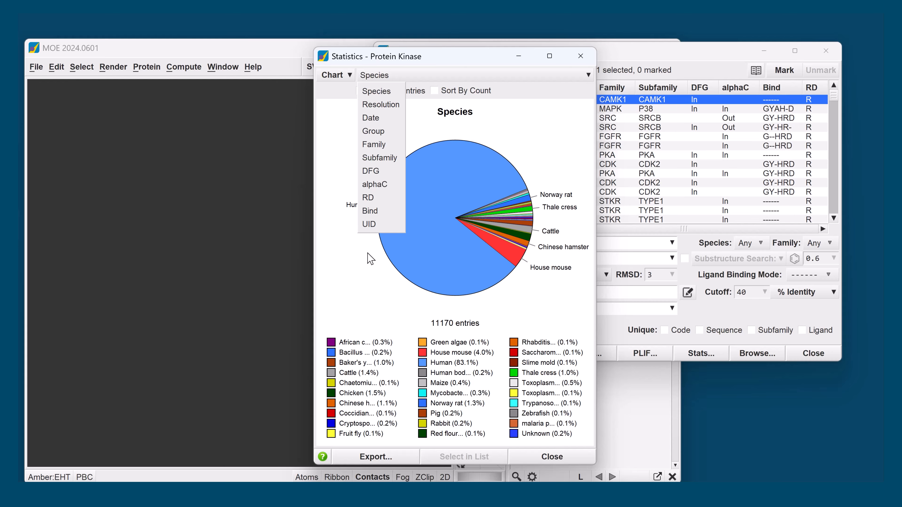
{"action": "left_click", "coordinate": [350, 275]}
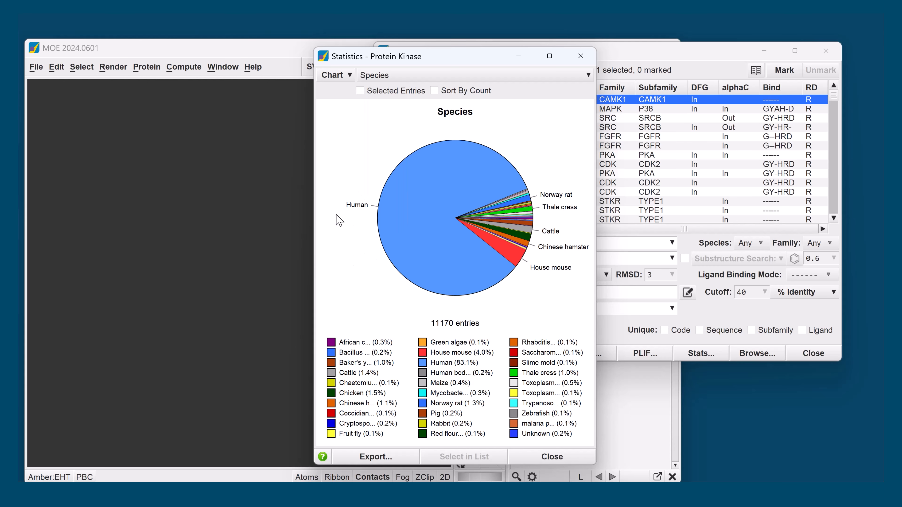
{"action": "left_click", "coordinate": [581, 55]}
Search the kinase database with the species set to Human and the family set to RSKB in the CAMK group
{"action": "left_click", "coordinate": [760, 242]}
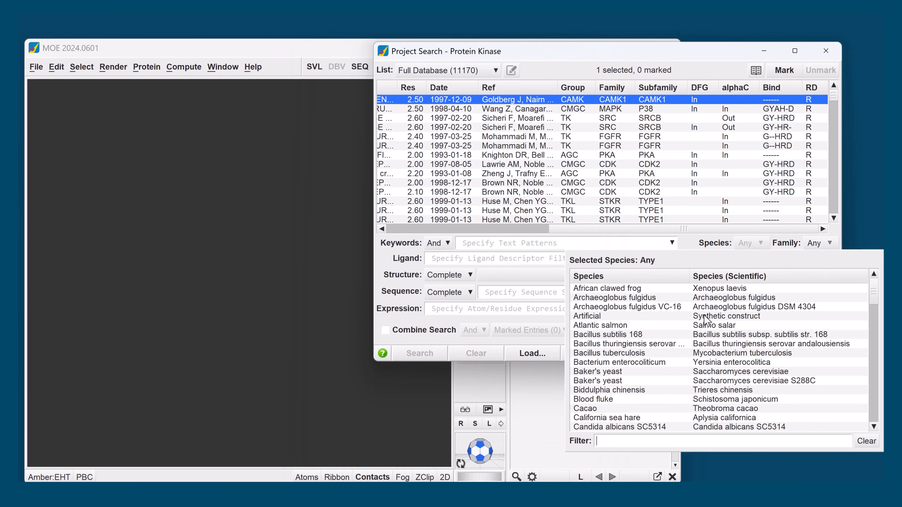
{"action": "scroll", "coordinate": [645, 357], "scroll_direction": "down", "scroll_amount": 10}
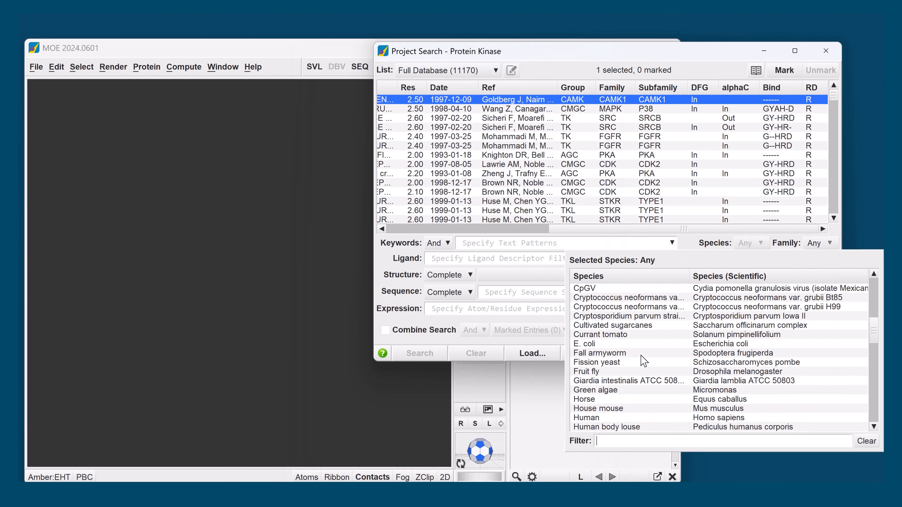
{"action": "left_click", "coordinate": [620, 417]}
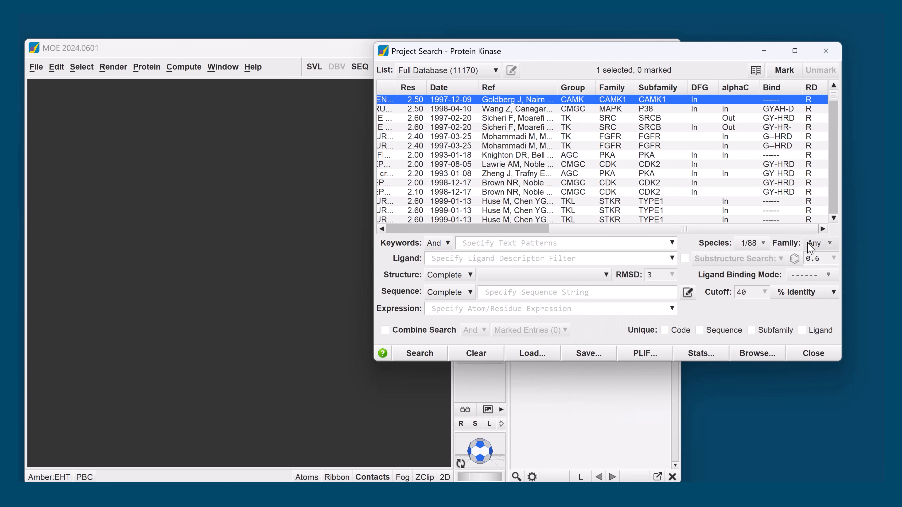
{"action": "left_click", "coordinate": [813, 244]}
{"action": "scroll", "coordinate": [793, 368], "scroll_direction": "down", "scroll_amount": 5}
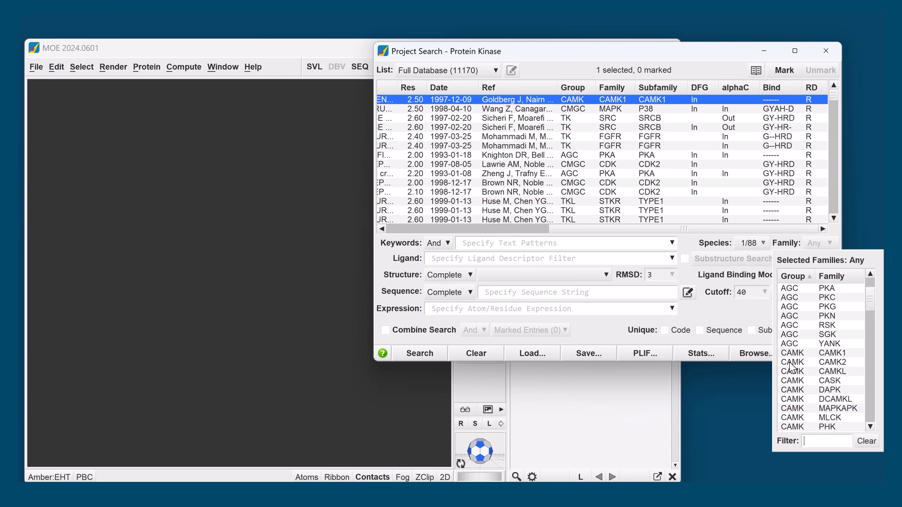
{"action": "left_click", "coordinate": [804, 400]}
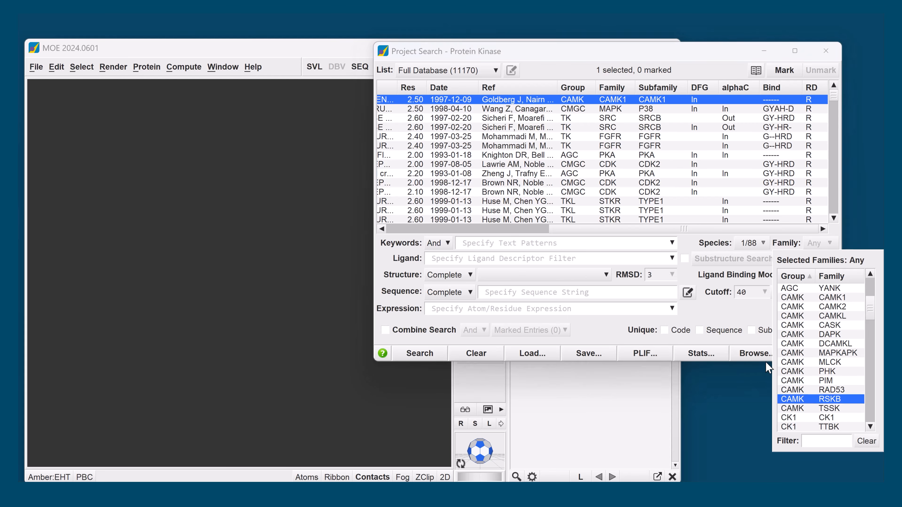
{"action": "left_click", "coordinate": [419, 353]}
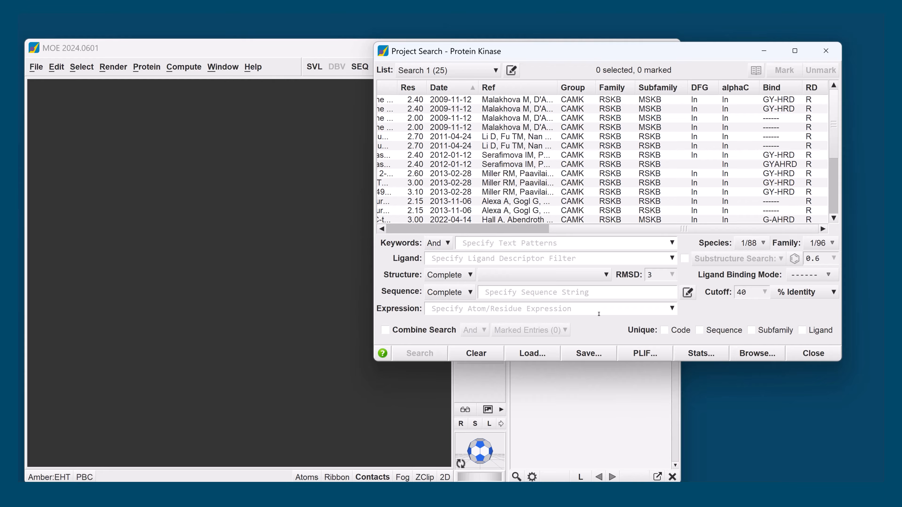
Search for covalently bound cysteine structures with the preset expression Cys and (ligand >> bond)
{"action": "left_click", "coordinate": [672, 309]}
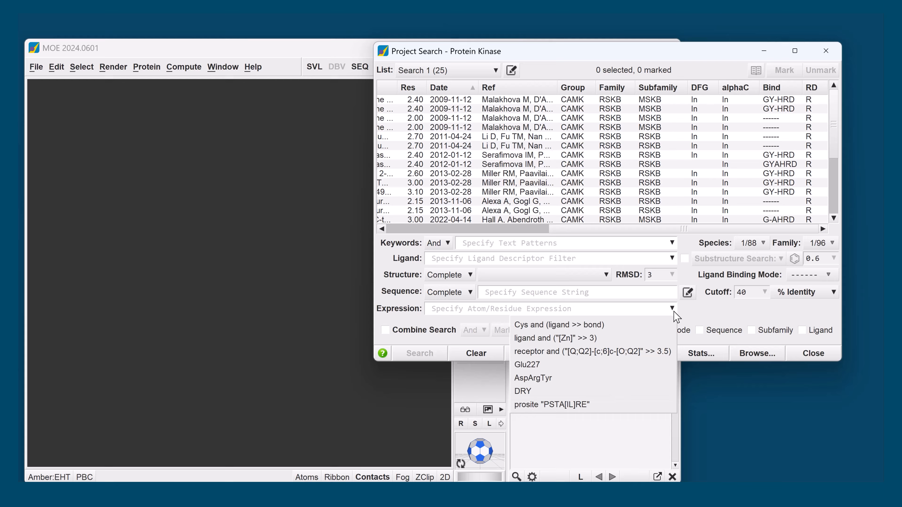
{"action": "left_click", "coordinate": [633, 328]}
{"action": "left_click", "coordinate": [413, 353]}
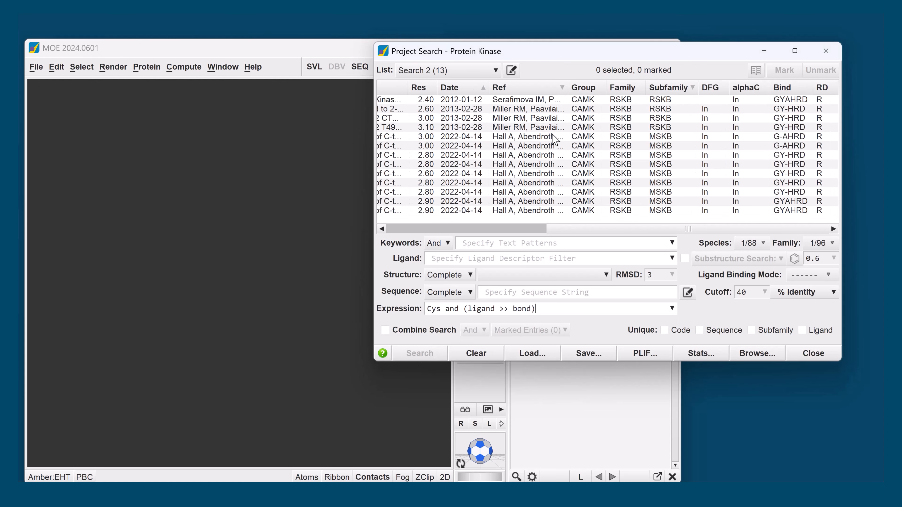
Select the 4D9U.A entry in the search results and load its structure into the 3D view
{"action": "left_click", "coordinate": [560, 99]}
{"action": "left_click_drag", "start_coordinate": [574, 229], "coordinate": [354, 227]}
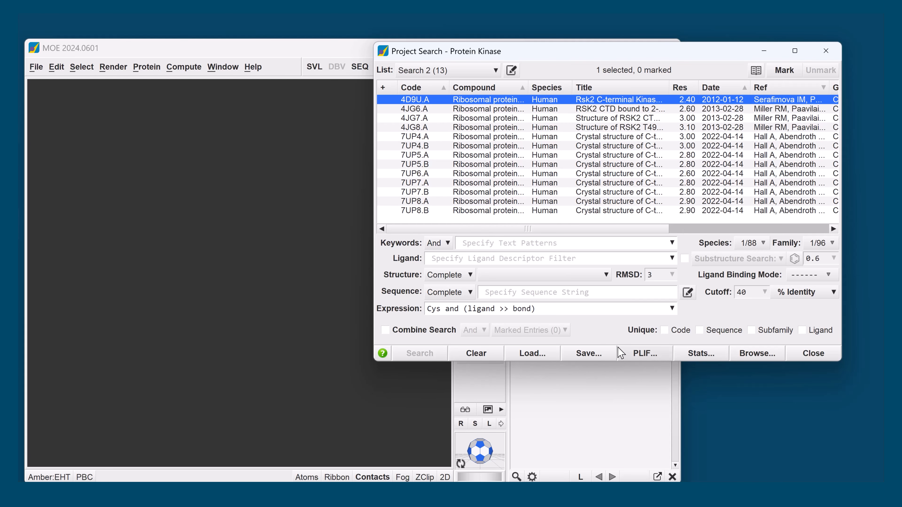
{"action": "left_click", "coordinate": [532, 353]}
{"action": "left_click", "coordinate": [408, 332]}
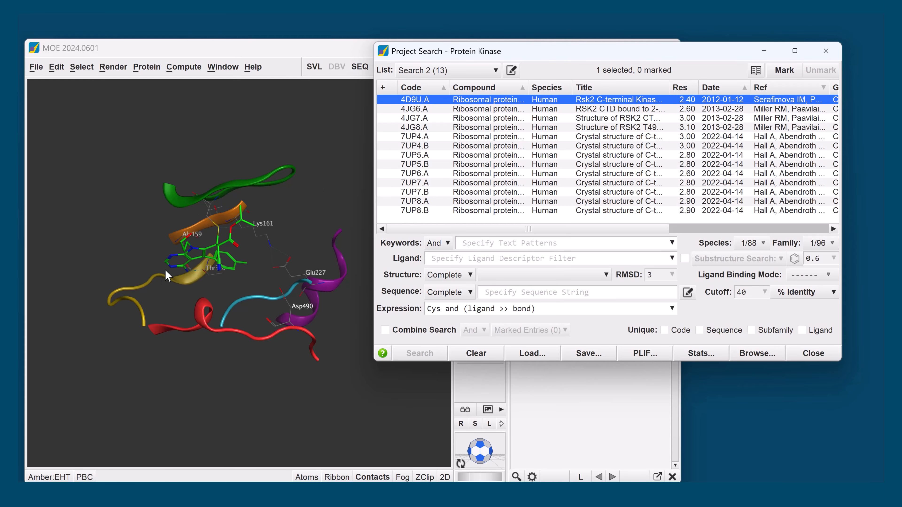
Examine the ligand's contacts in the 4D9U.A binding site and select the Thr320 residue
{"action": "scroll", "coordinate": [165, 270], "scroll_direction": "up", "scroll_amount": 5}
{"action": "left_click", "coordinate": [154, 275]}
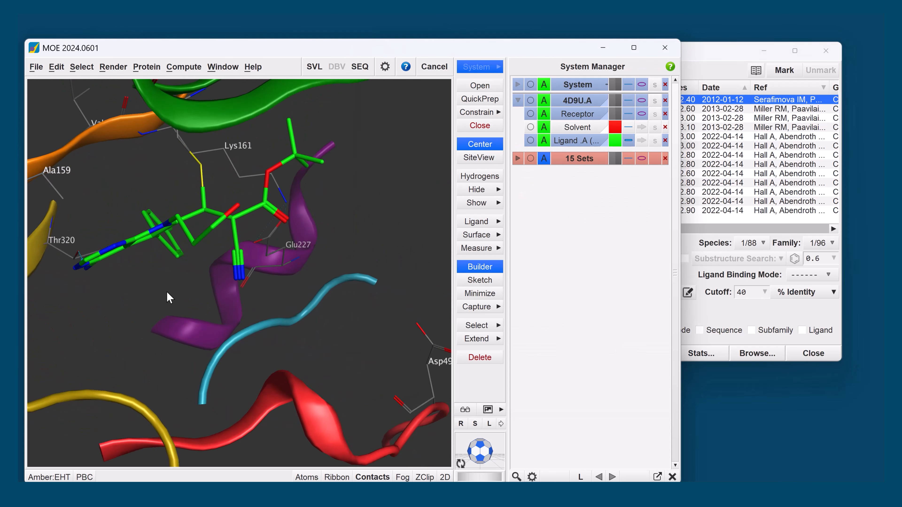
{"action": "left_click_drag", "start_coordinate": [175, 302], "coordinate": [177, 276]}
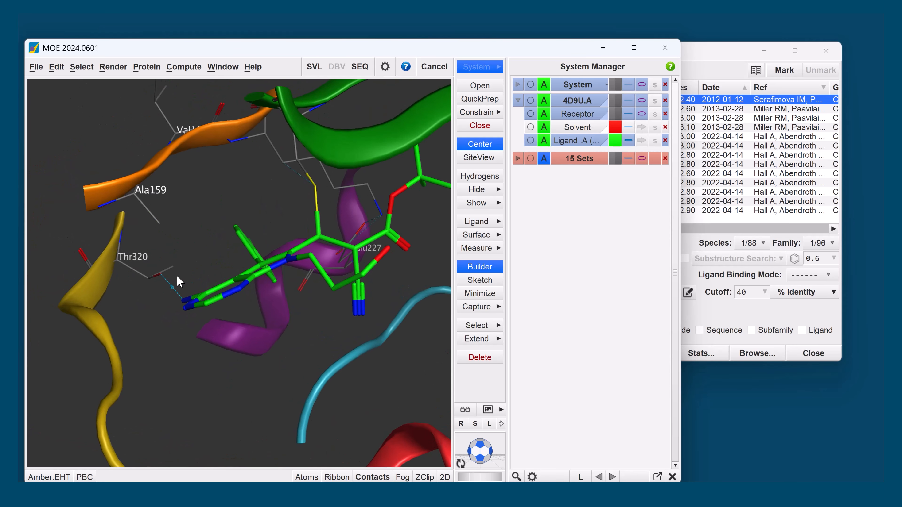
{"action": "scroll", "coordinate": [177, 275], "scroll_direction": "up", "scroll_amount": 2}
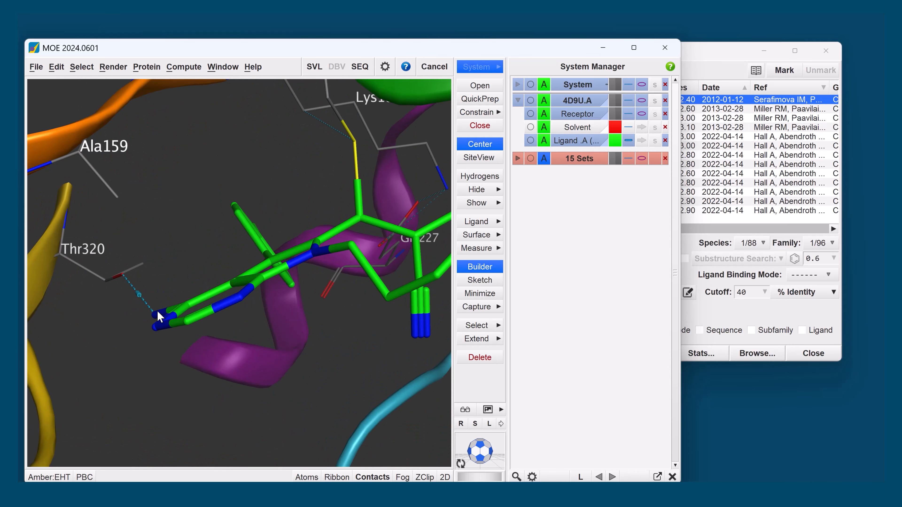
{"action": "double_click", "coordinate": [106, 283]}
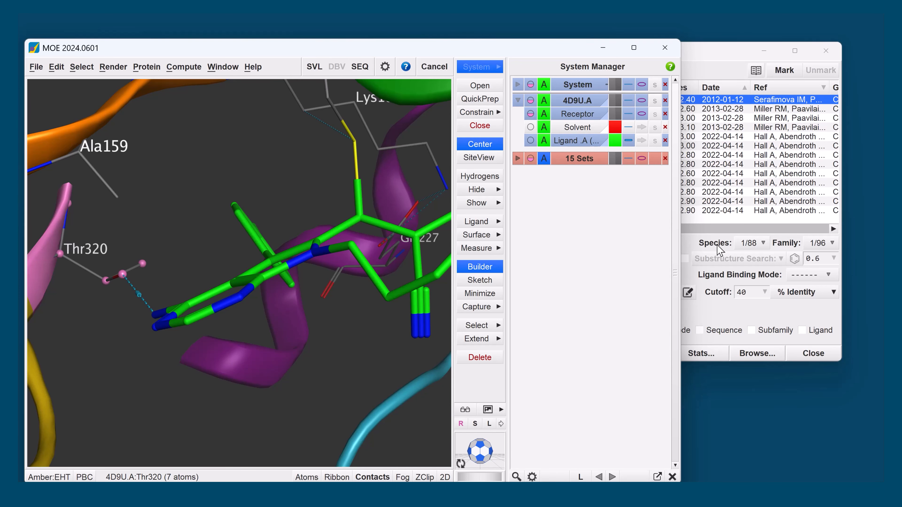
Chart the search results' statistics by UID for the selected residue position 320, and close the chart
{"action": "left_click", "coordinate": [754, 320]}
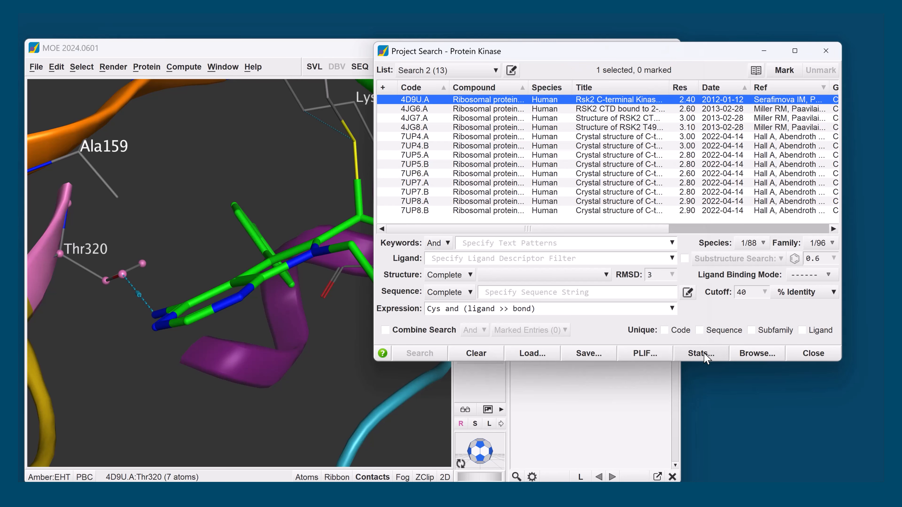
{"action": "left_click", "coordinate": [708, 354]}
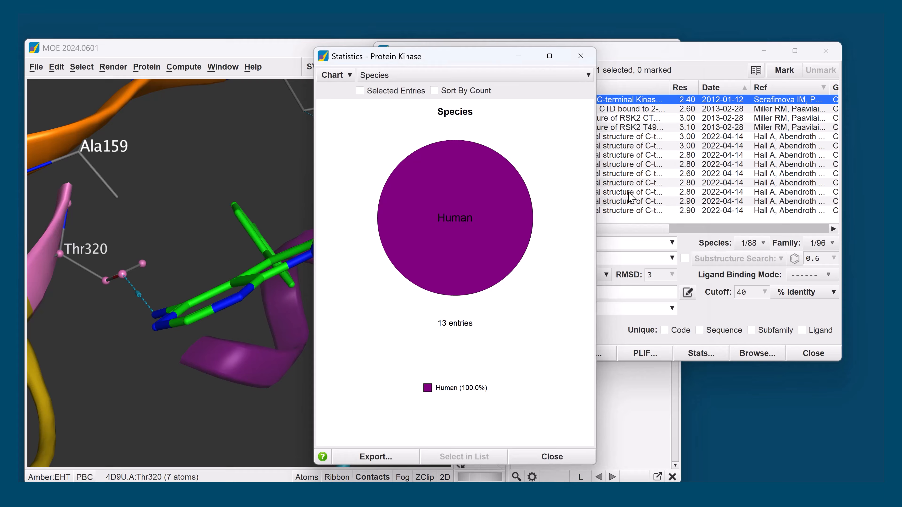
{"action": "left_click", "coordinate": [452, 76]}
{"action": "left_click", "coordinate": [369, 224]}
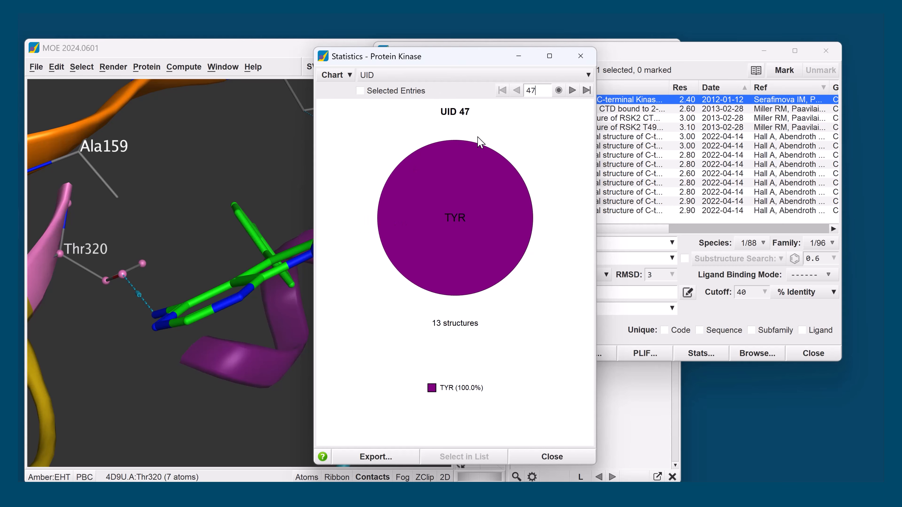
{"action": "left_click", "coordinate": [558, 90]}
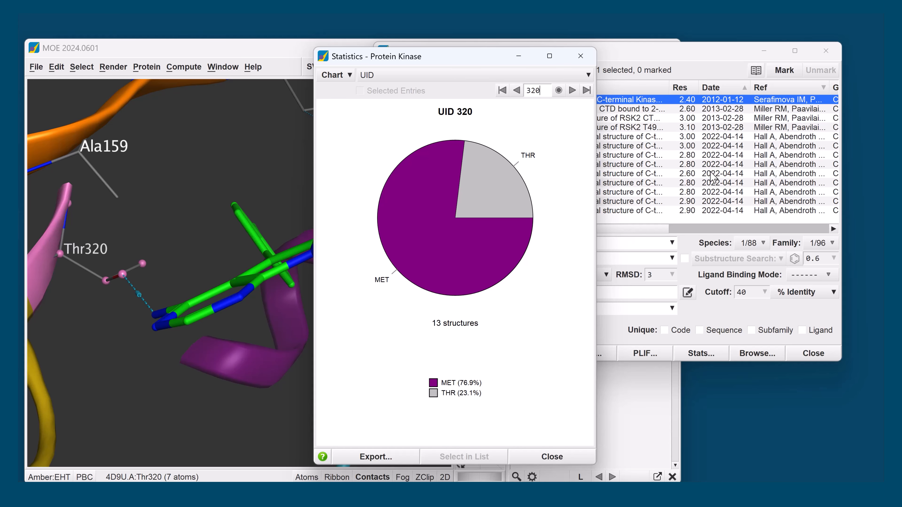
{"action": "left_click", "coordinate": [581, 56]}
Deselect the 4D9U.A entry and switch the entry list back to Full Database
{"action": "right_click", "coordinate": [730, 124]}
{"action": "left_click", "coordinate": [762, 156]}
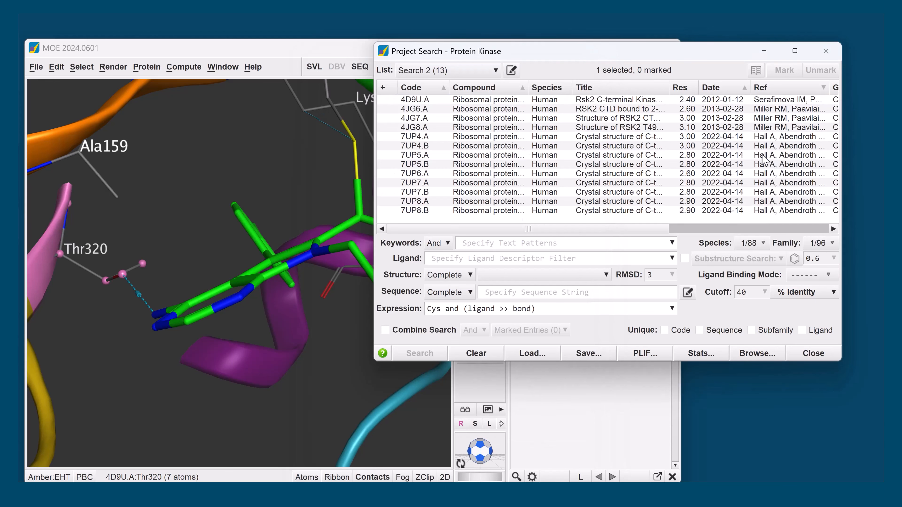
{"action": "left_click", "coordinate": [462, 70]}
{"action": "left_click", "coordinate": [440, 87]}
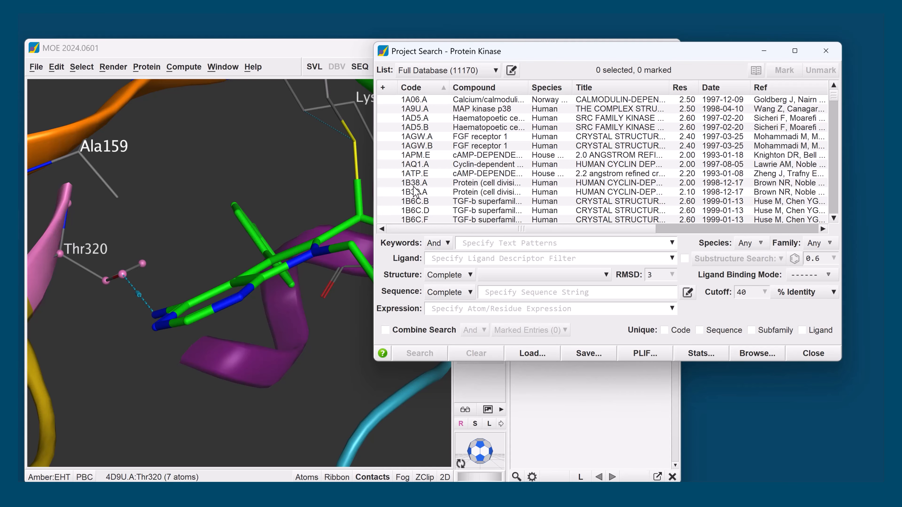
Select the entire ligand bound in the 4D9U.A structure and return to the project search
{"action": "left_click", "coordinate": [181, 265]}
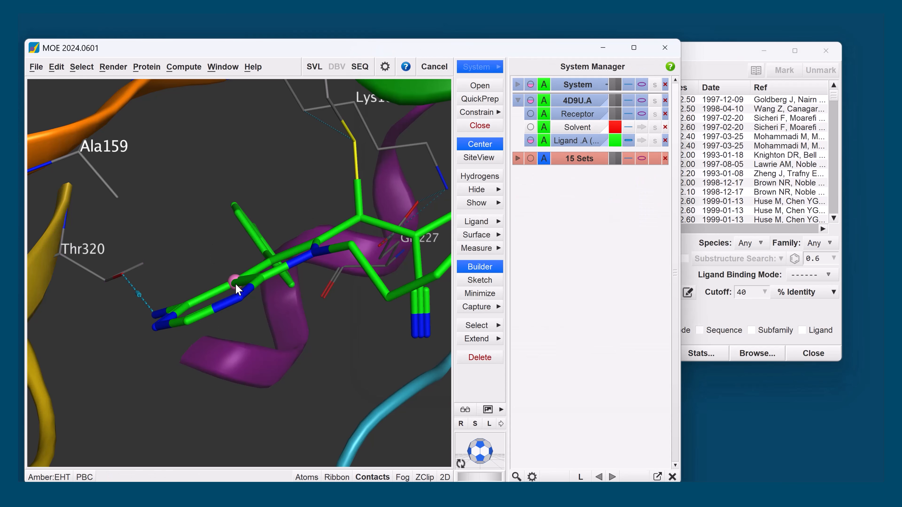
{"action": "double_click", "coordinate": [236, 284]}
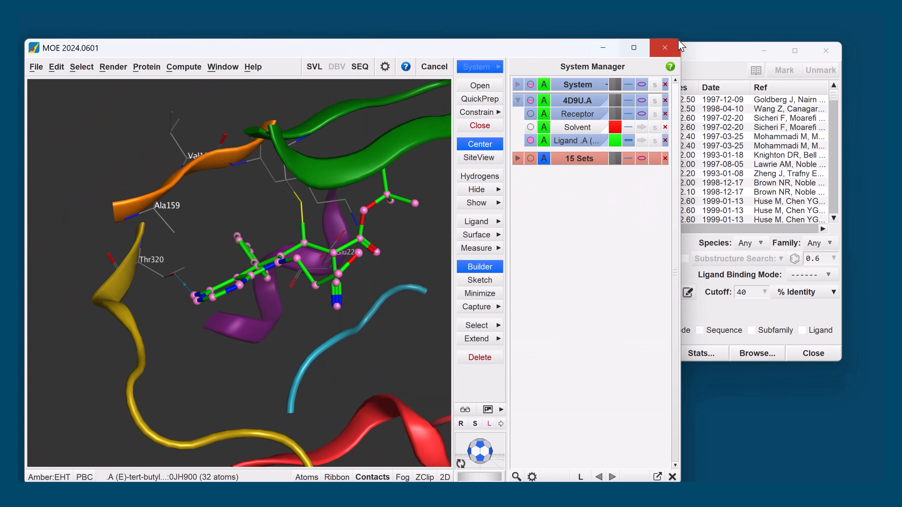
{"action": "left_click", "coordinate": [731, 52]}
Search the full database for ligands with the Similar to Selected option and a similarity threshold of 0.75
{"action": "left_click", "coordinate": [685, 258]}
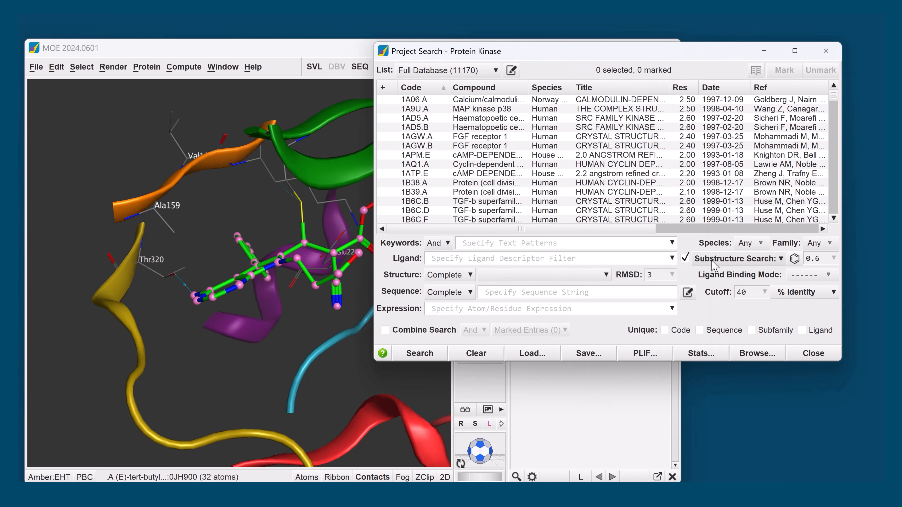
{"action": "left_click", "coordinate": [714, 259]}
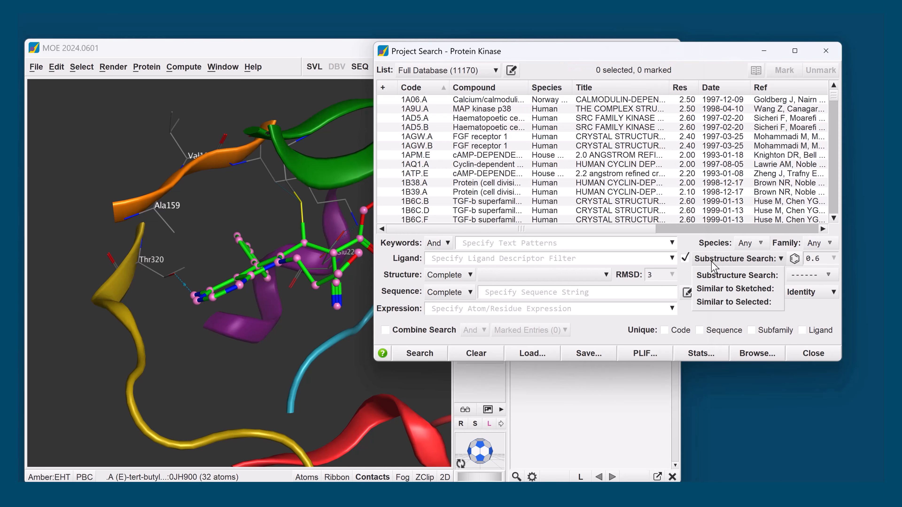
{"action": "left_click", "coordinate": [733, 302]}
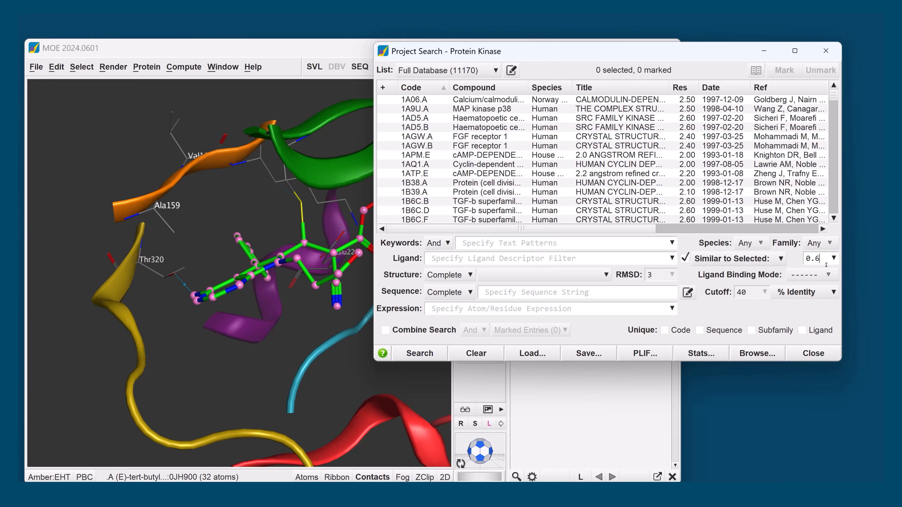
{"action": "key", "text": "BackSpace"}
{"action": "type", "text": "75"}
{"action": "left_click", "coordinate": [420, 353]}
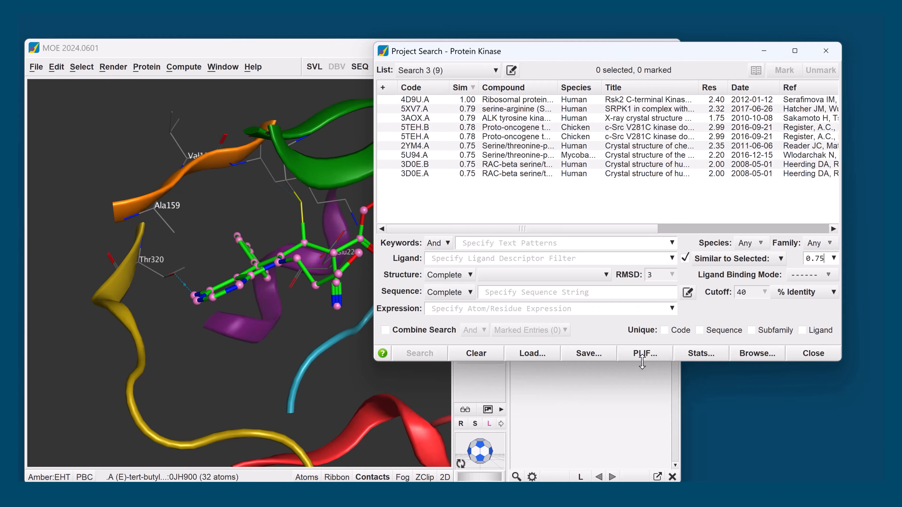
Open the PLIF interaction fingerprint analysis for the similarity search results
{"action": "left_click", "coordinate": [645, 354]}
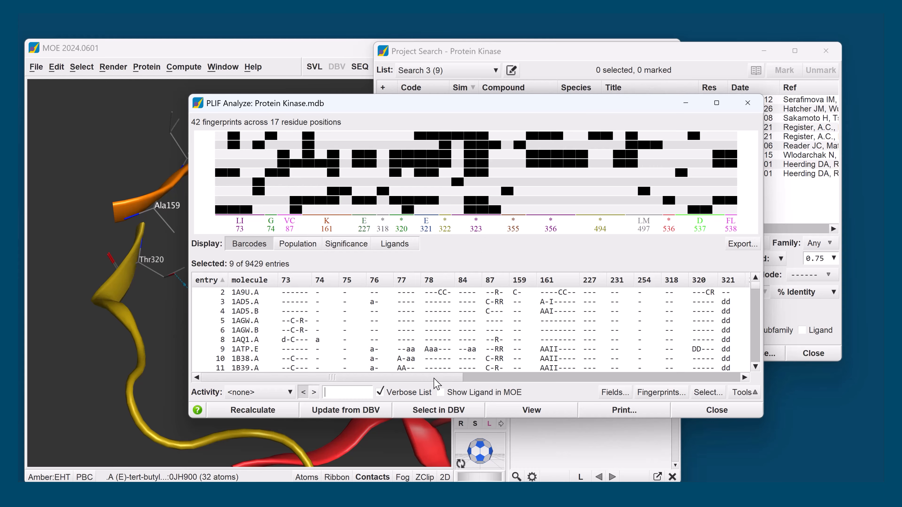
Restrict the fingerprint selection to entries with a backbone acceptor interaction at residue 323
{"action": "left_click_drag", "start_coordinate": [435, 377], "coordinate": [572, 379]}
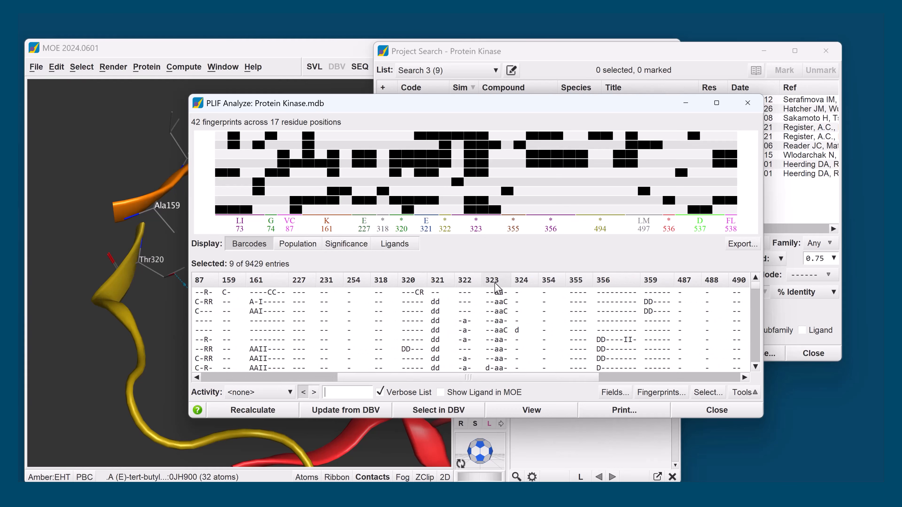
{"action": "mouse_move", "coordinate": [497, 289]}
{"action": "left_click", "coordinate": [708, 392]}
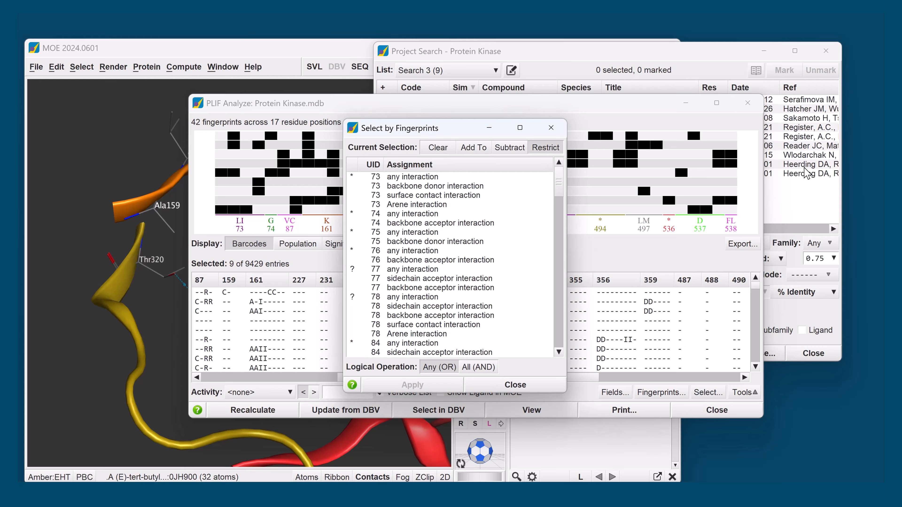
{"action": "left_click_drag", "start_coordinate": [561, 187], "coordinate": [558, 265]}
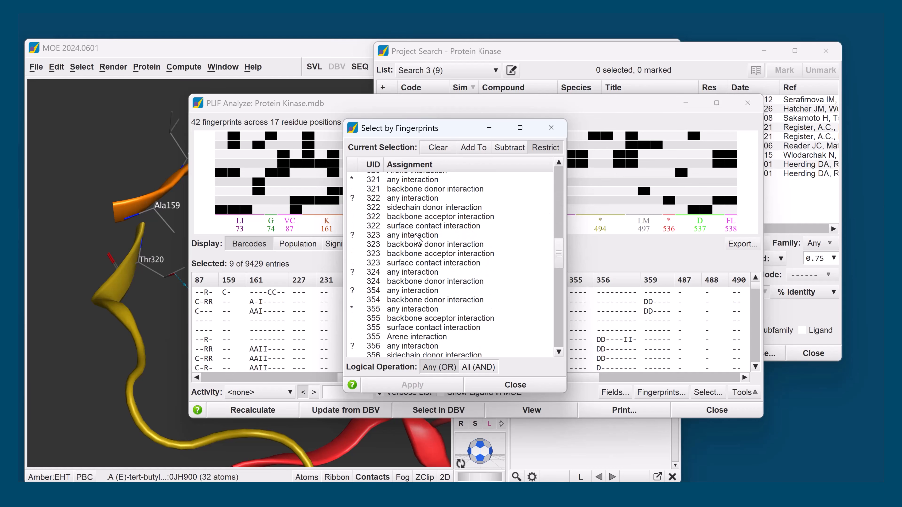
{"action": "left_click", "coordinate": [428, 254]}
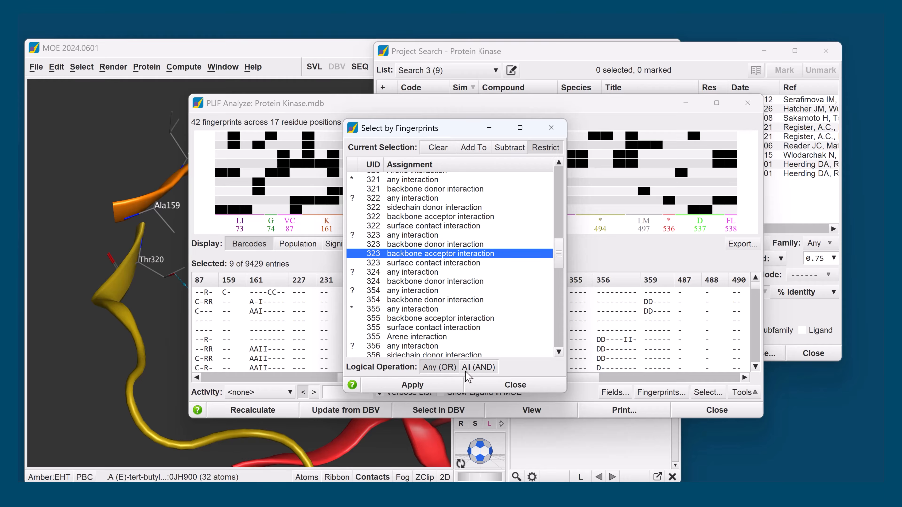
{"action": "left_click", "coordinate": [430, 387]}
{"action": "left_click", "coordinate": [532, 390]}
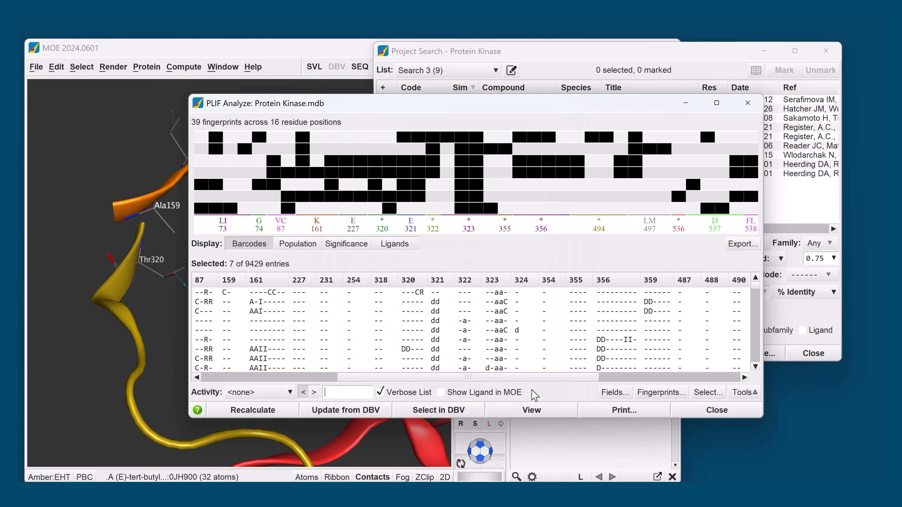
Leave the PLIF analysis, switch the entry list to Search 1, and clear the ligand atom selection in the 4D9U.A structure
{"action": "left_click", "coordinate": [275, 52]}
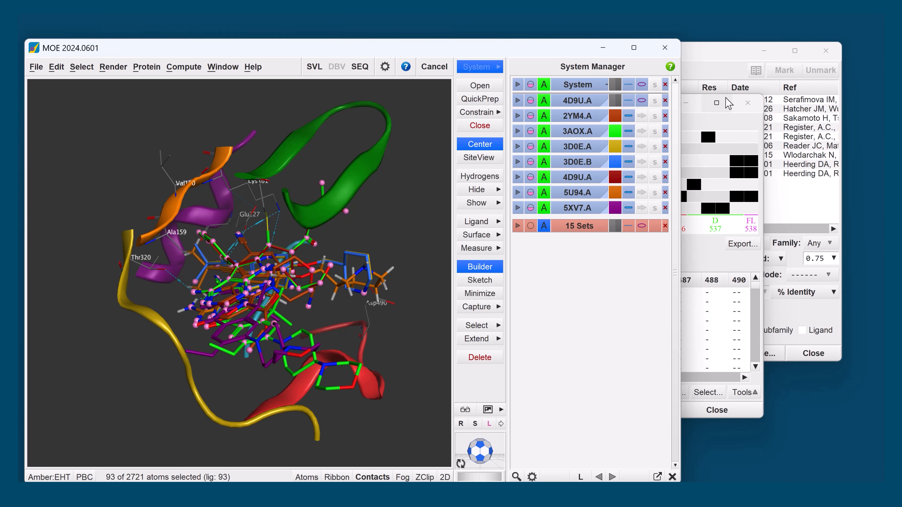
{"action": "left_click", "coordinate": [716, 102]}
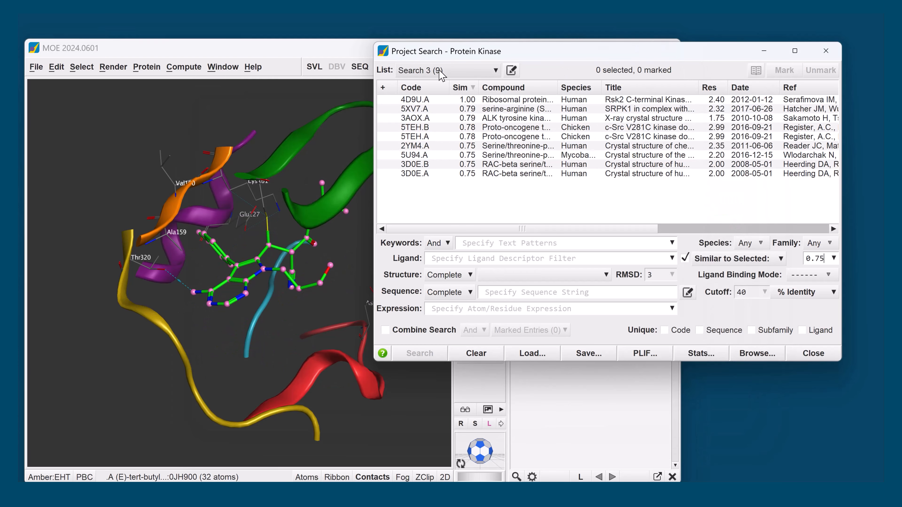
{"action": "left_click", "coordinate": [439, 71]}
{"action": "left_click", "coordinate": [442, 113]}
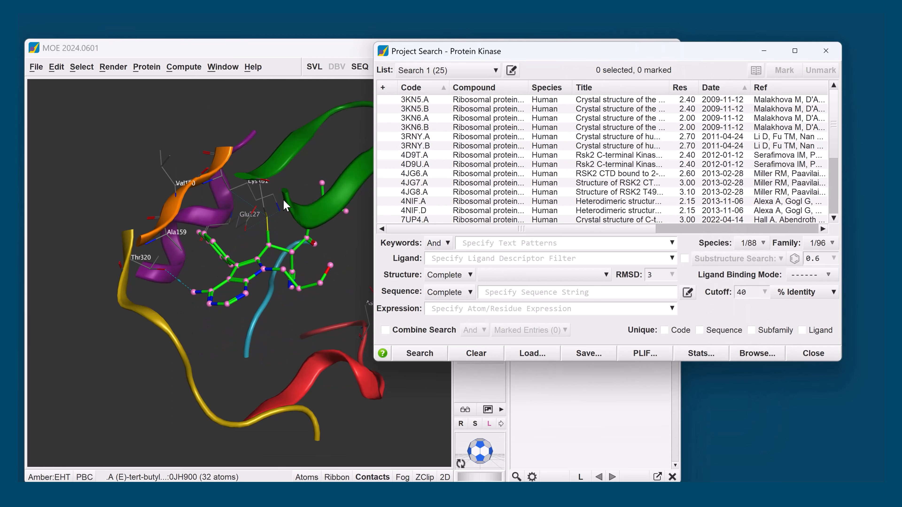
{"action": "left_click", "coordinate": [141, 185]}
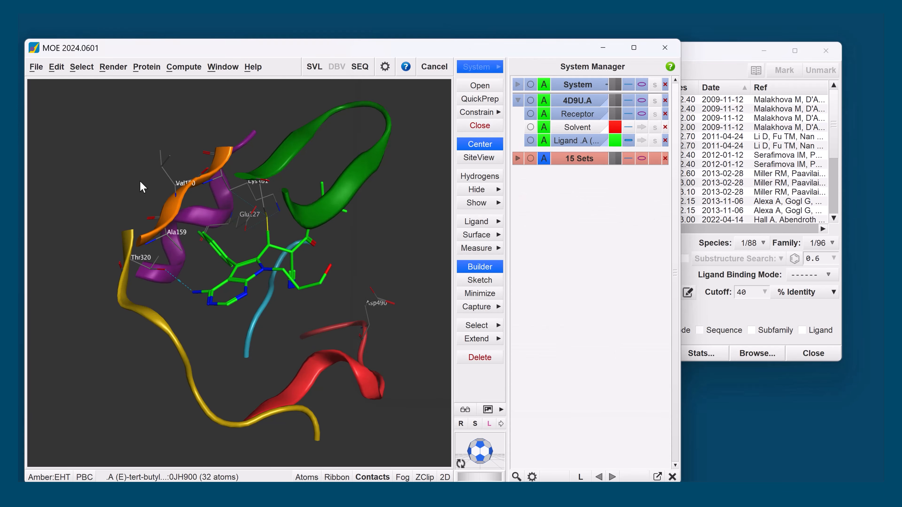
{"action": "left_click", "coordinate": [752, 320]}
Load the 4D9U.A chain sequence as the query for the project's sequence search
{"action": "left_click", "coordinate": [688, 293]}
{"action": "left_click", "coordinate": [701, 310]}
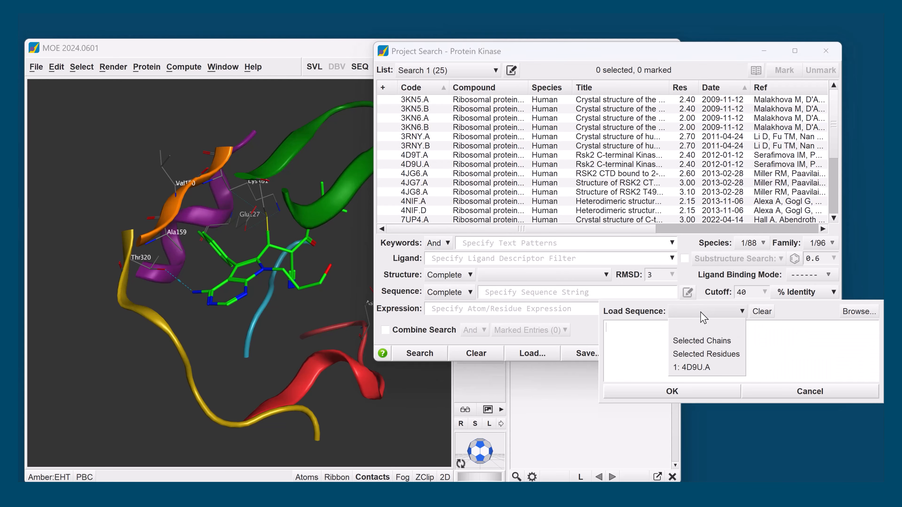
{"action": "left_click", "coordinate": [710, 367]}
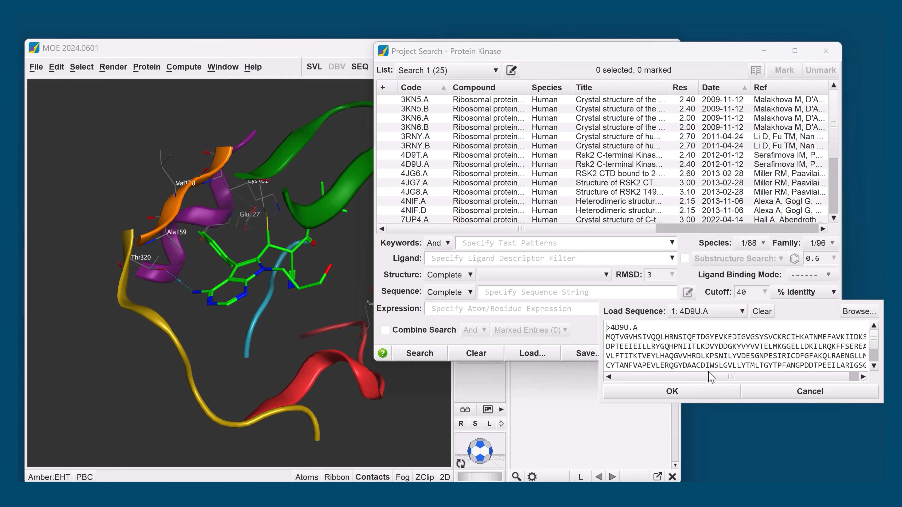
{"action": "left_click", "coordinate": [697, 390]}
{"action": "left_click", "coordinate": [701, 330]}
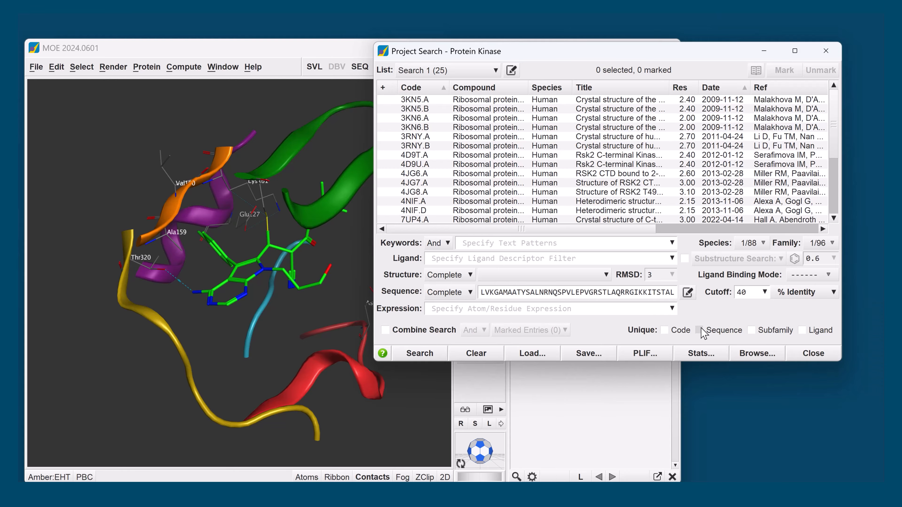
Set the sequence cutoff measure to % Similarity and run the search on the Search 1 entries
{"action": "left_click", "coordinate": [814, 292]}
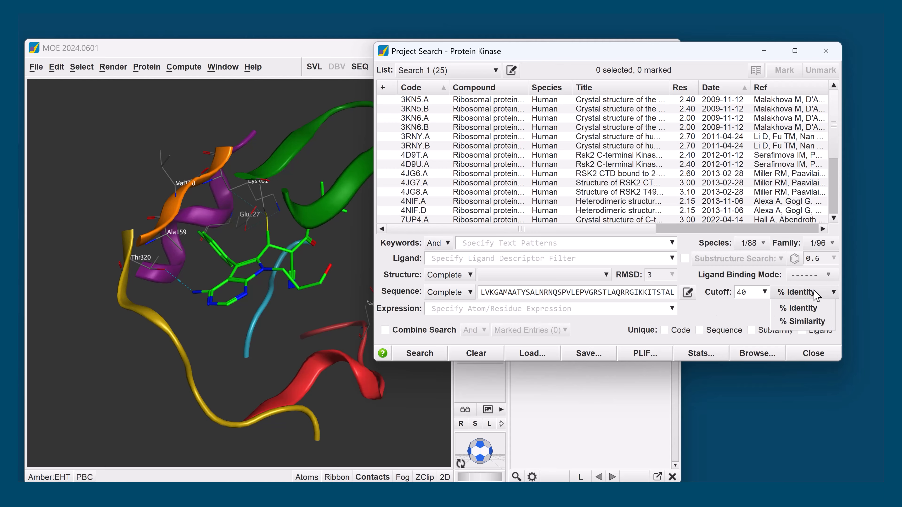
{"action": "left_click", "coordinate": [802, 321]}
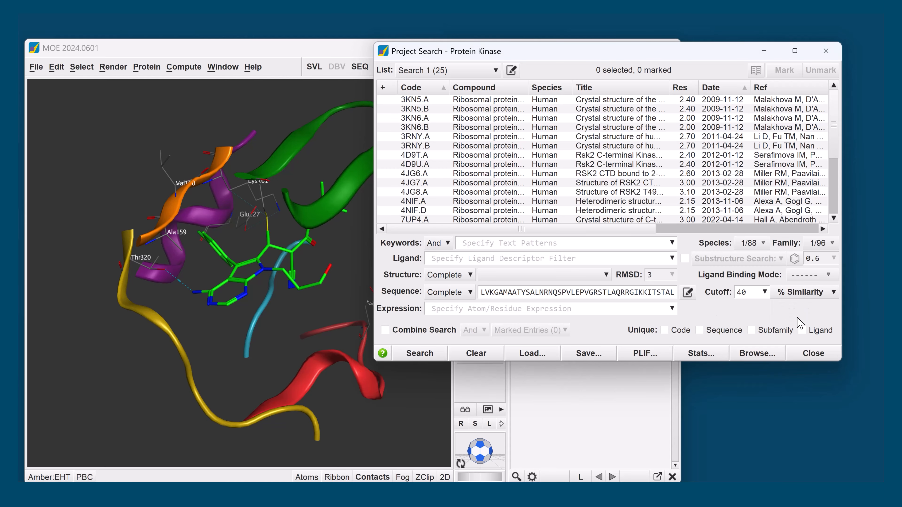
{"action": "left_click", "coordinate": [427, 357]}
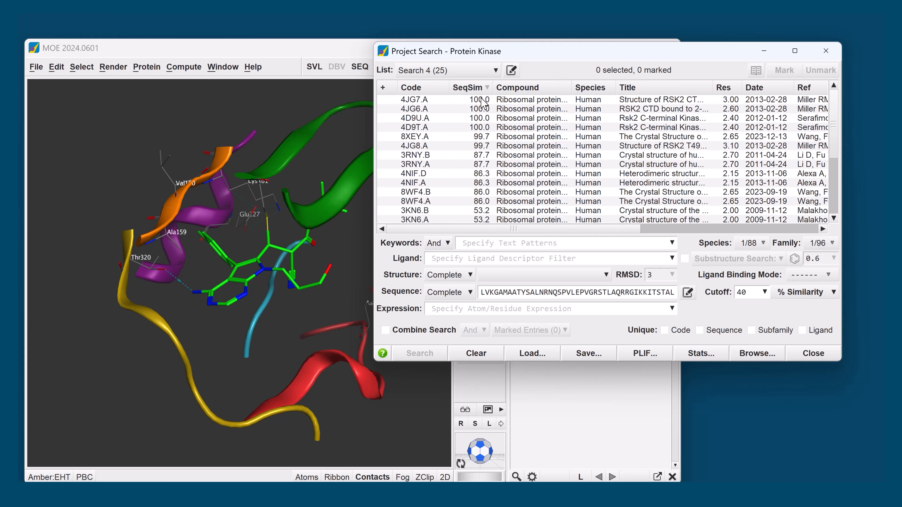
Select the six most sequence-similar entries, from 4JG7.A through 4JG8.A, and load their structures for superposed viewing
{"action": "left_click", "coordinate": [487, 103]}
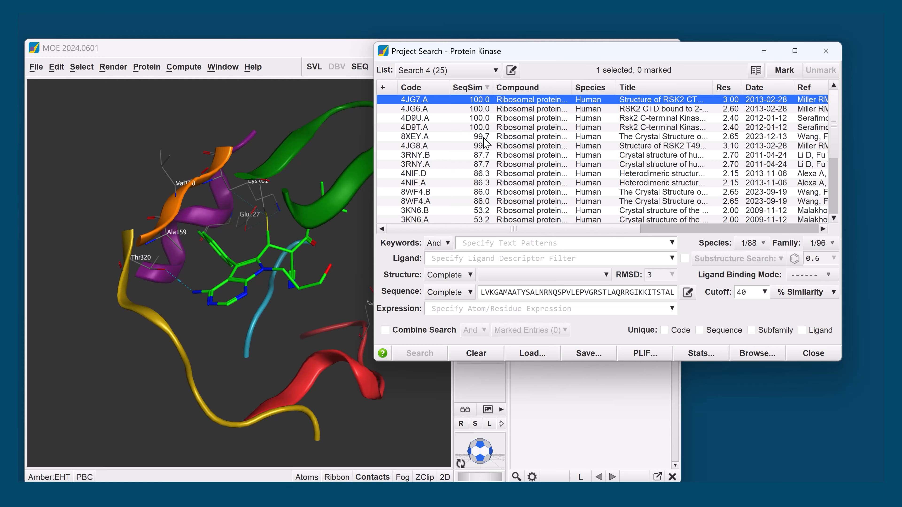
{"action": "left_click", "coordinate": [486, 149], "text": "shift"}
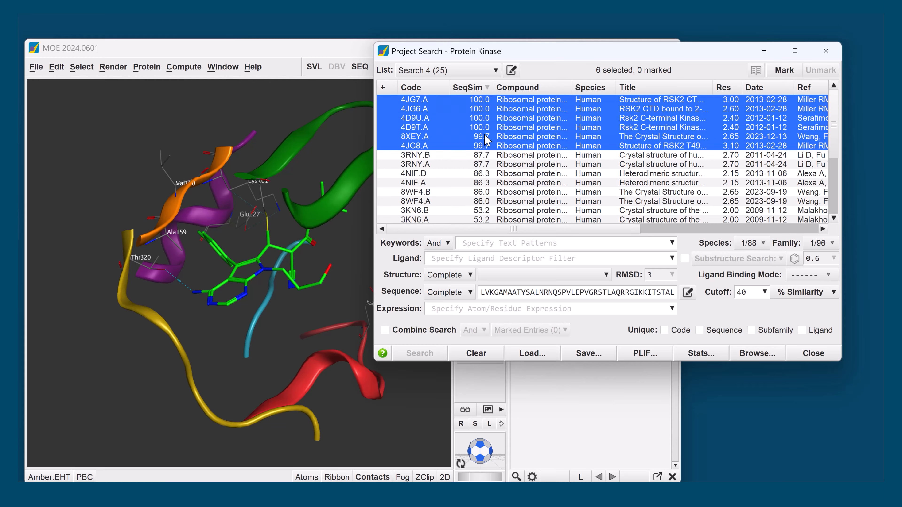
{"action": "left_click", "coordinate": [539, 355]}
{"action": "left_click", "coordinate": [407, 332]}
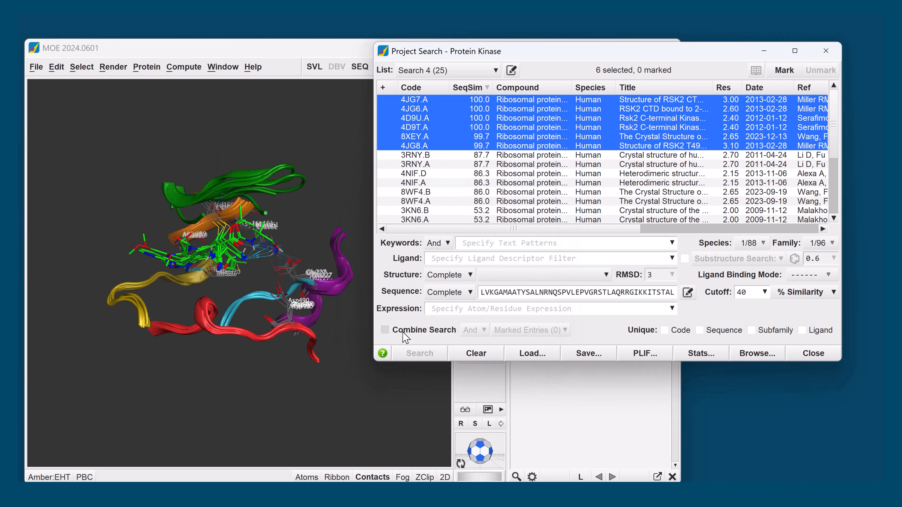
{"action": "scroll", "coordinate": [232, 272], "scroll_direction": "up", "scroll_amount": 3}
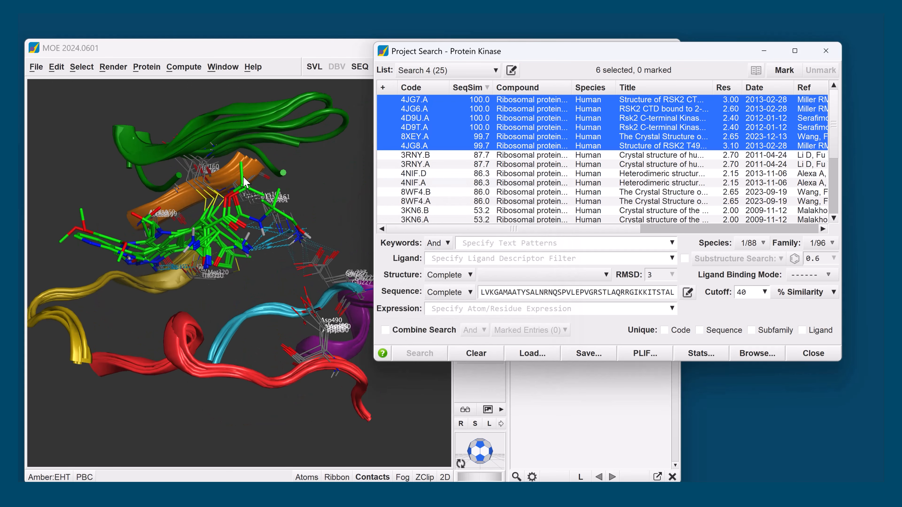